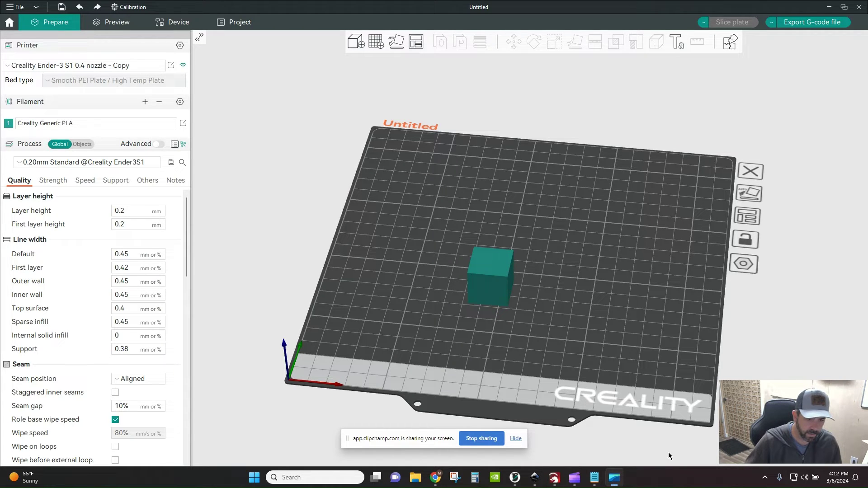
click(439, 478)
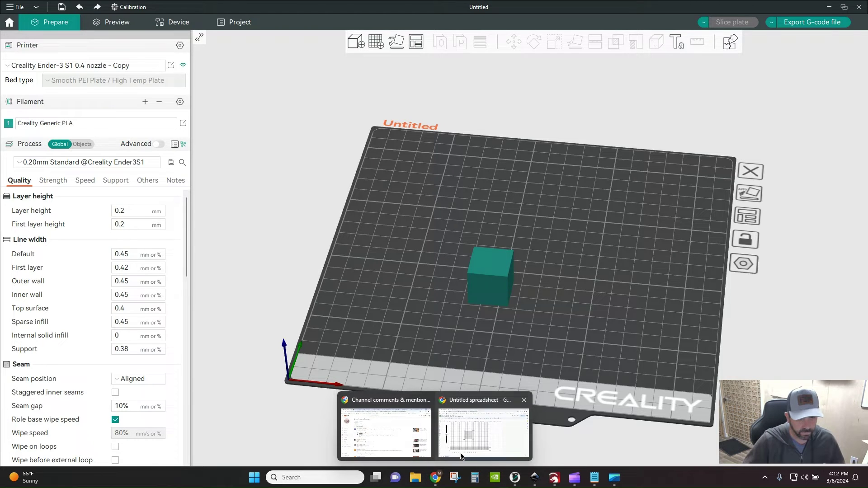
click(461, 456)
scroll(501, 355, up, 1)
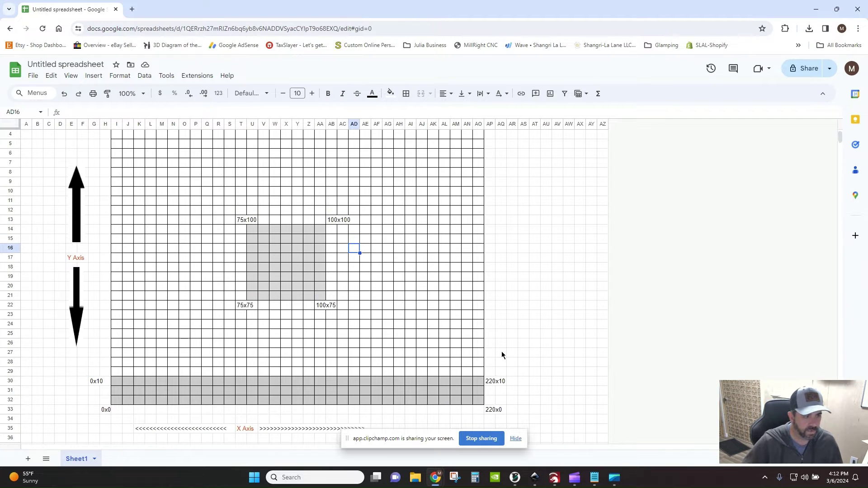
scroll(502, 355, down, 2)
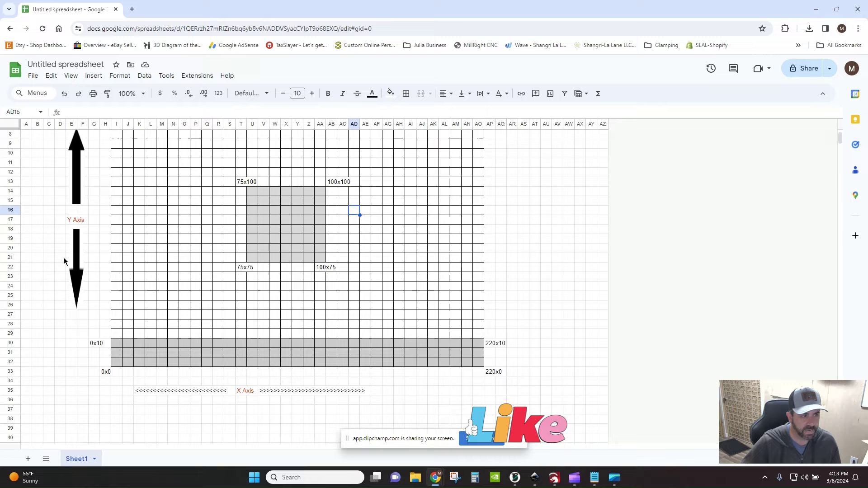
click(104, 375)
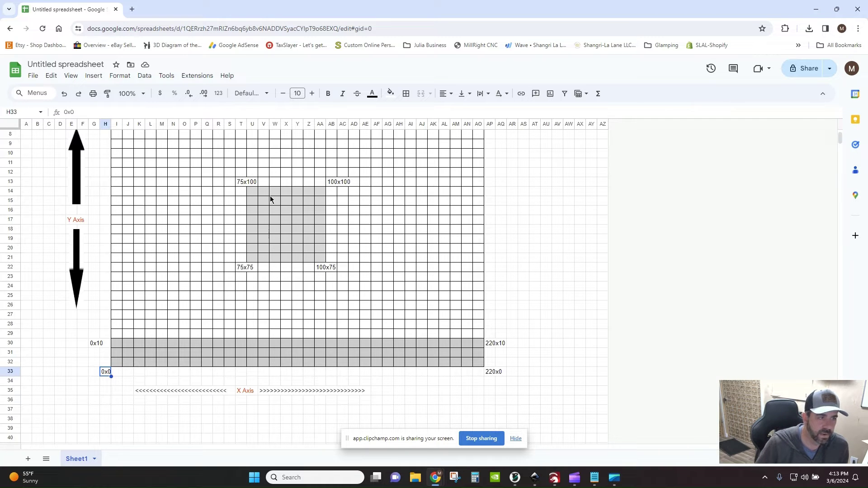
drag(233, 267, 241, 267)
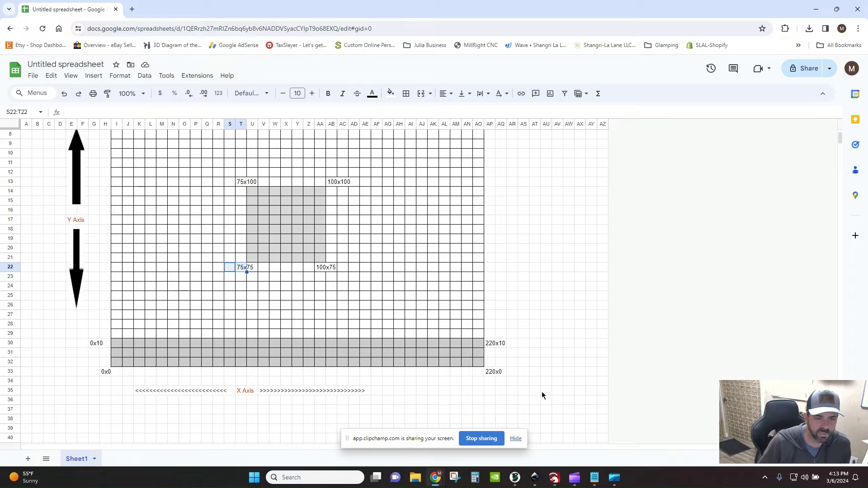
click(517, 480)
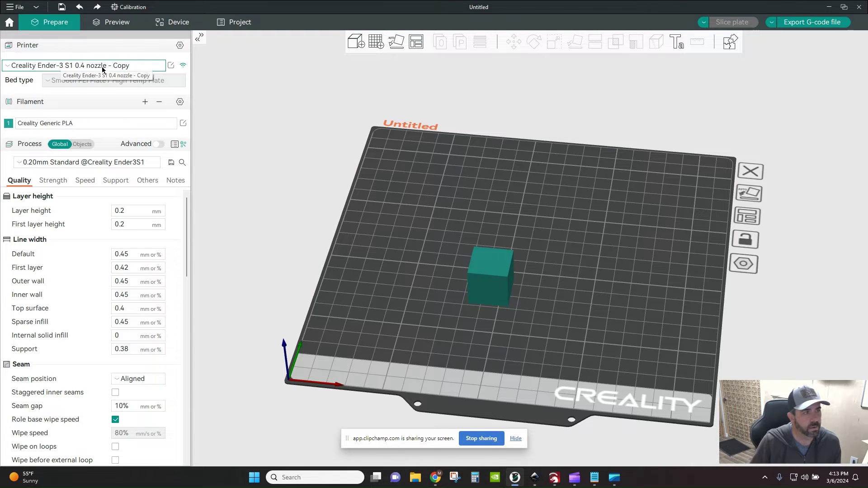
- Open the copied printer preset's settings and put the cursor in the Excluded bed area field
click(170, 66)
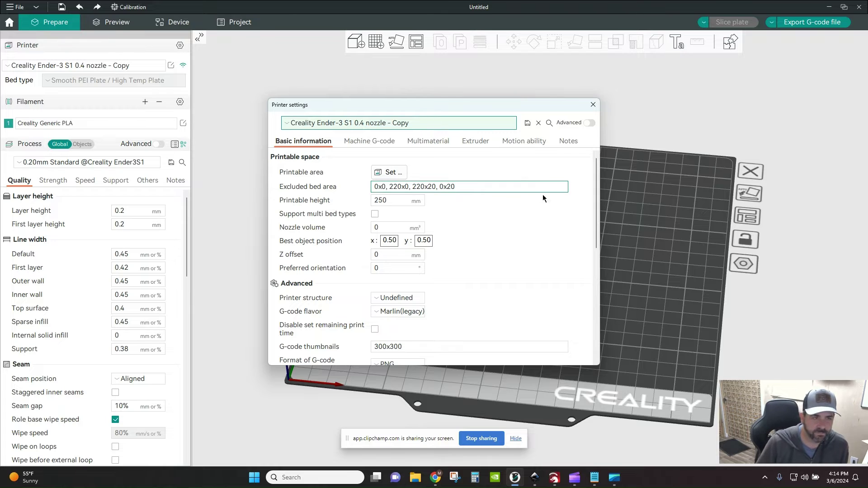
click(497, 186)
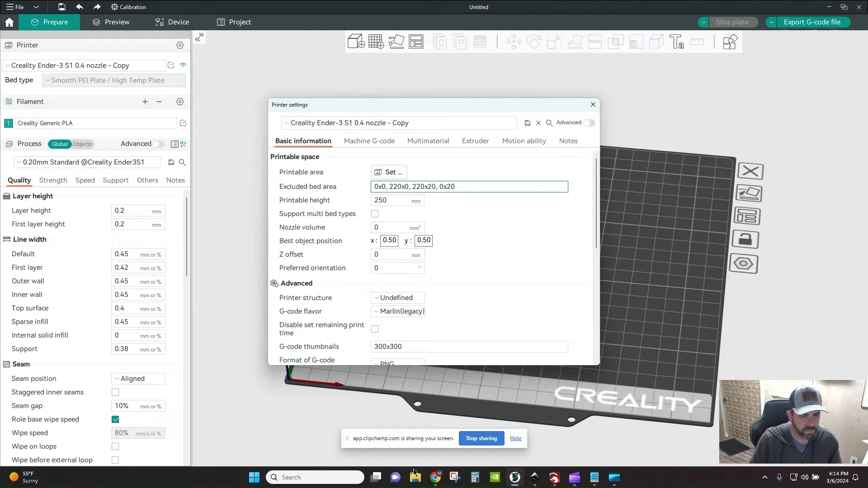
- Check the spreadsheet's bed diagram, then go back to the slicer's printer settings dialog
mouse_move(435, 478)
click(462, 454)
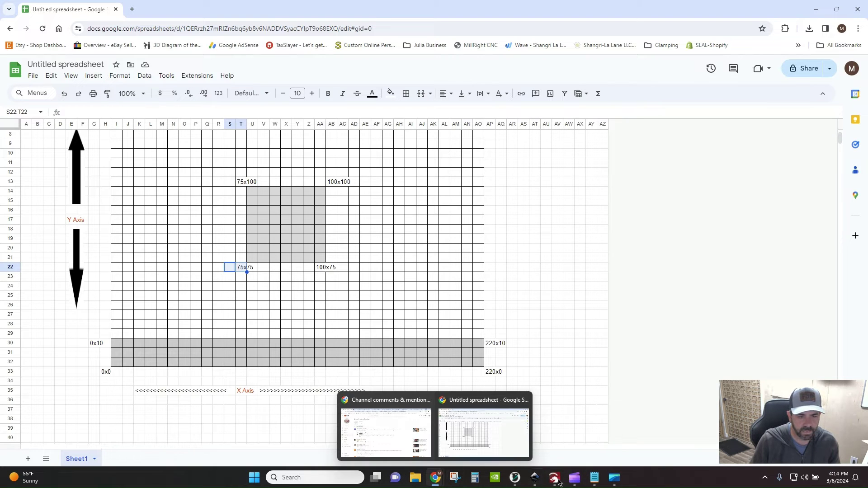
click(515, 477)
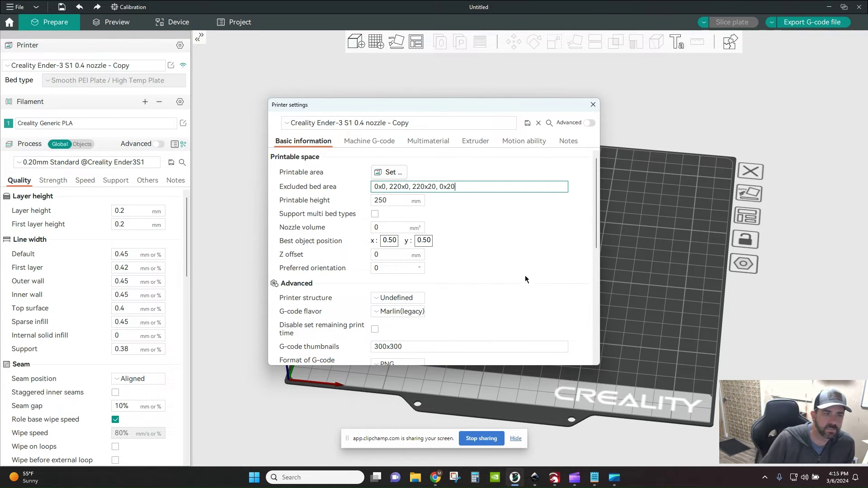
- Keep the printable height at 250, fixing the mistyped 270
key(Tab)
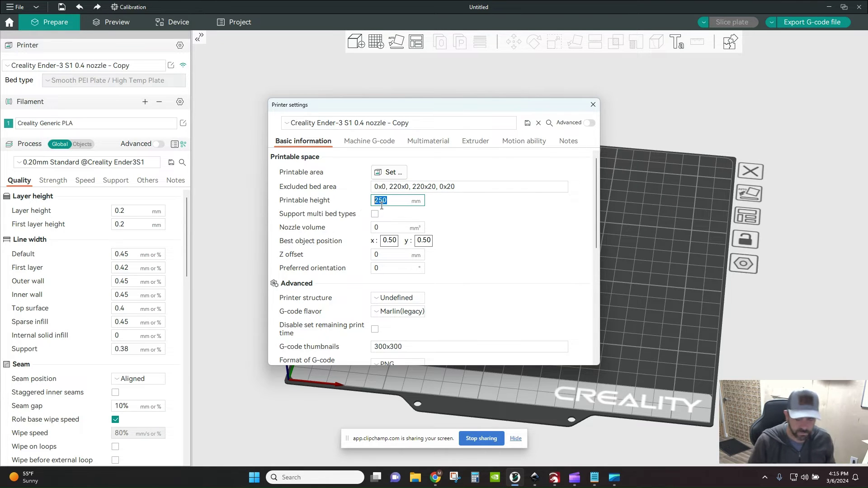
text(270)
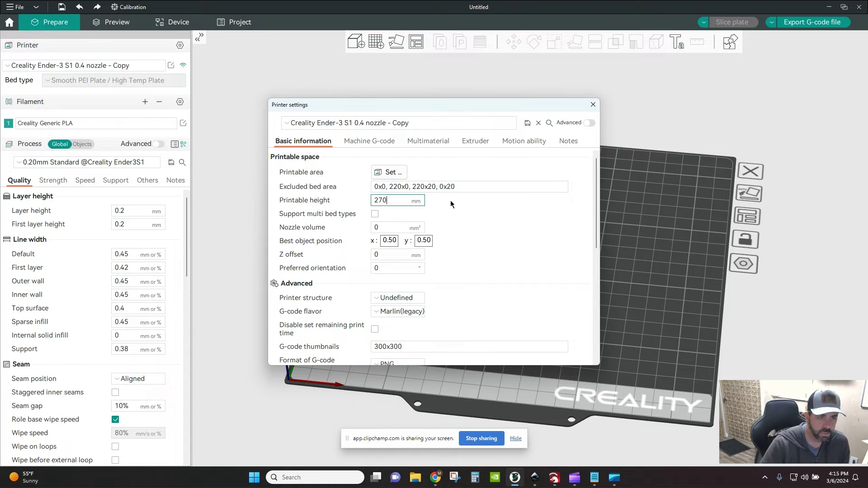
key(BackSpace)
key(BackSpace)
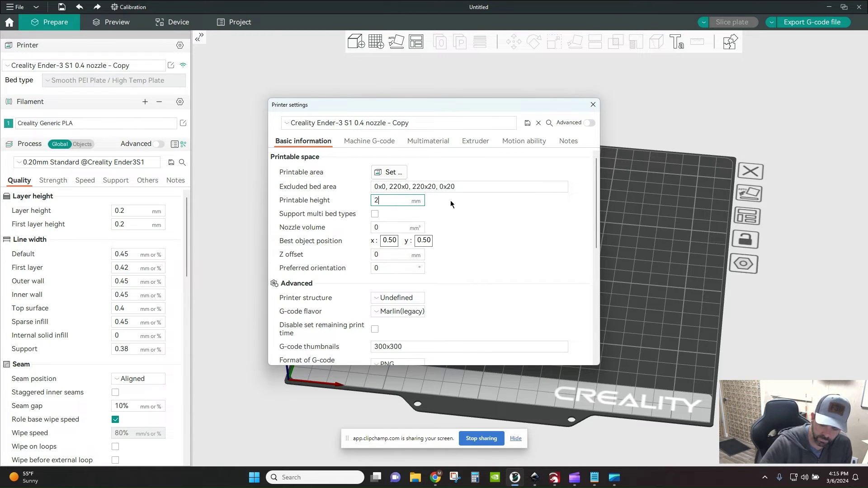
text(50)
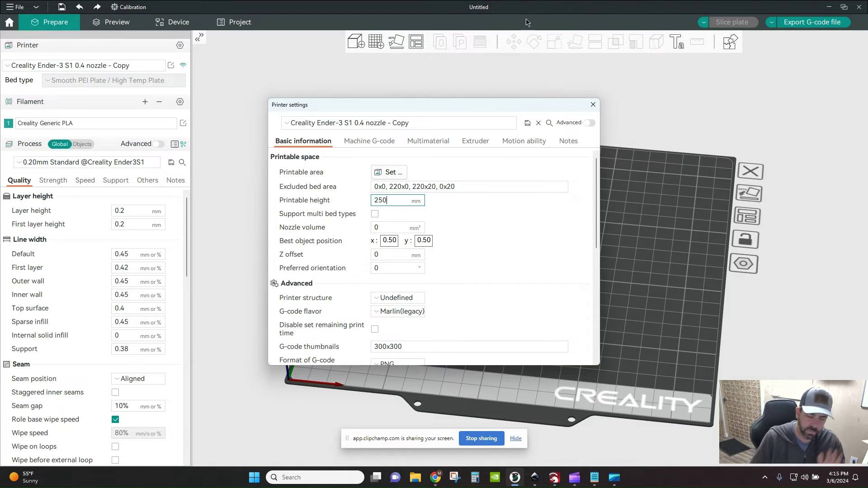
- Save the Ender-3 S1 preset under its current name and close the printer settings
click(527, 123)
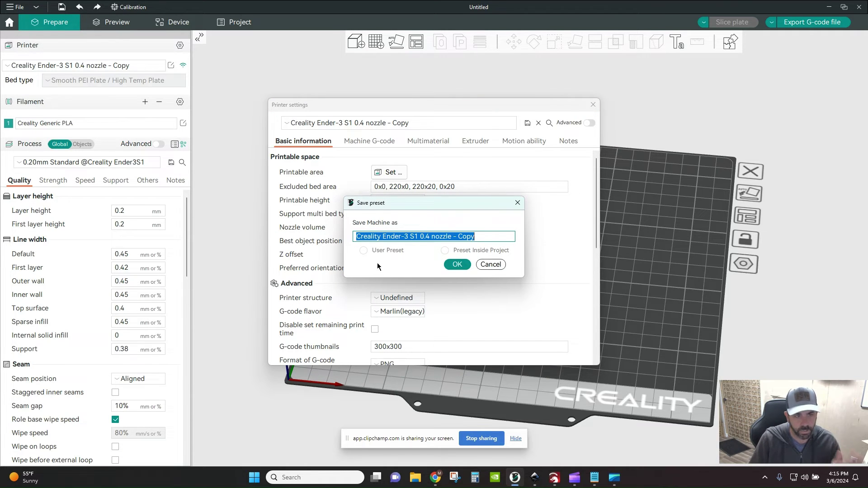
click(452, 267)
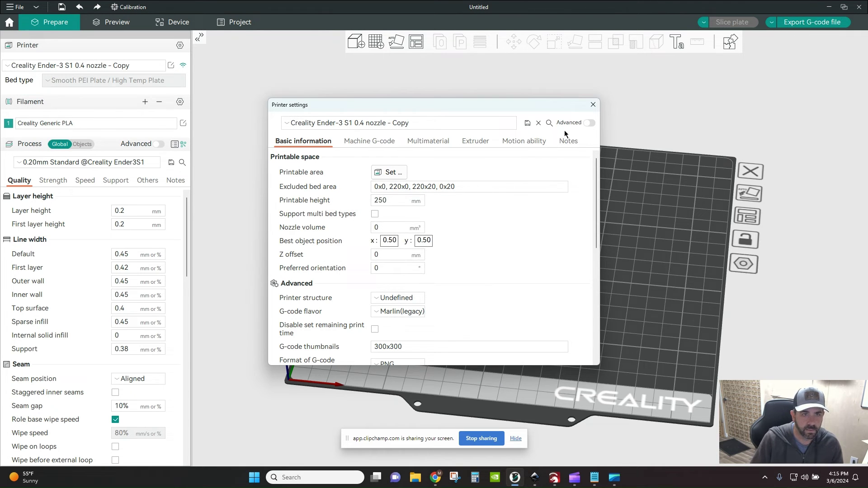
click(593, 104)
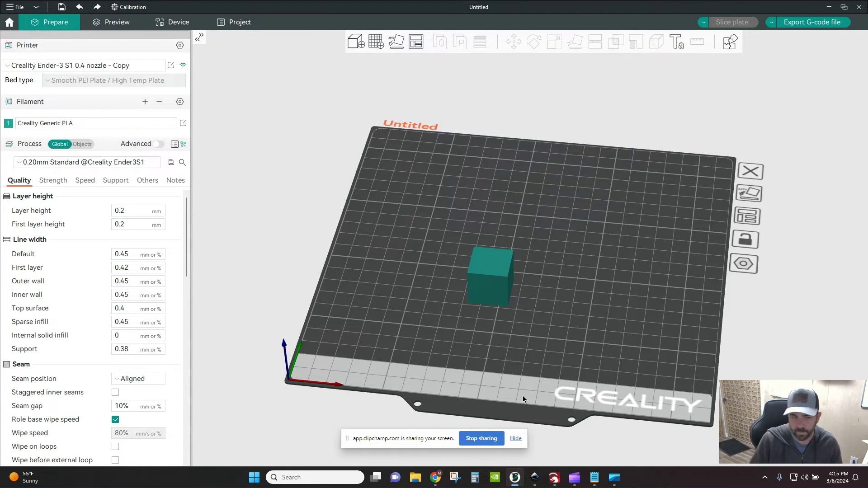
drag(562, 392, 437, 383)
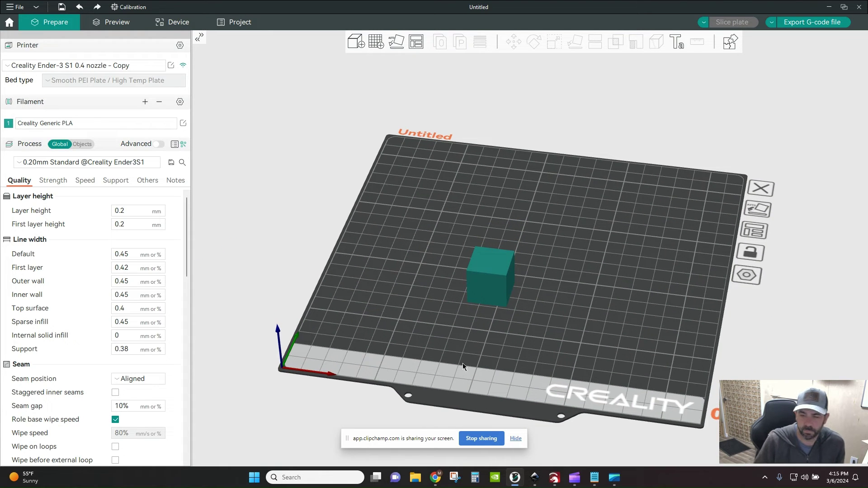
drag(481, 292, 494, 365)
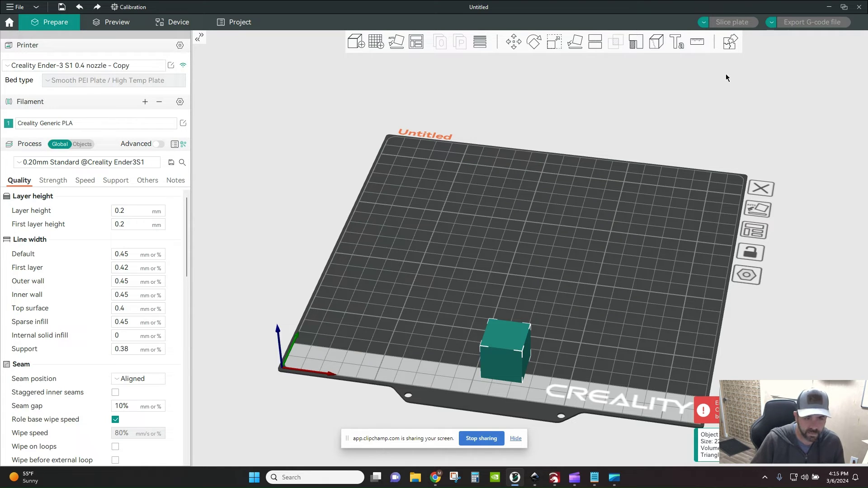
drag(498, 368, 502, 340)
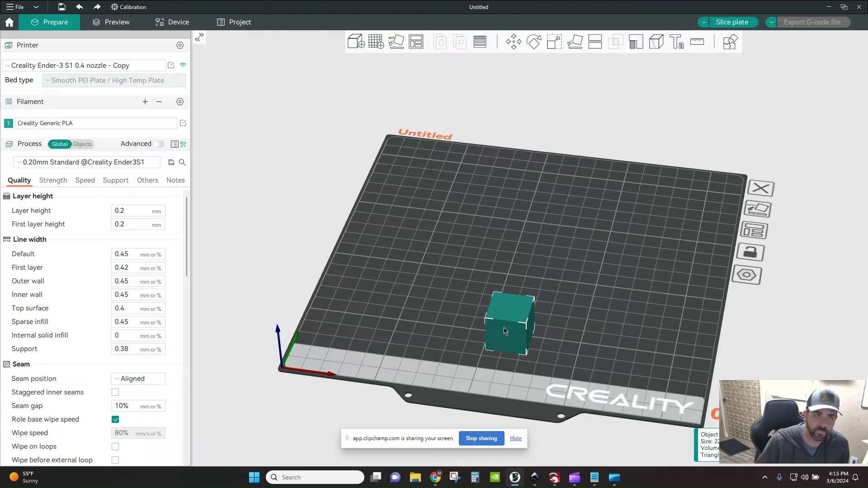
click(554, 43)
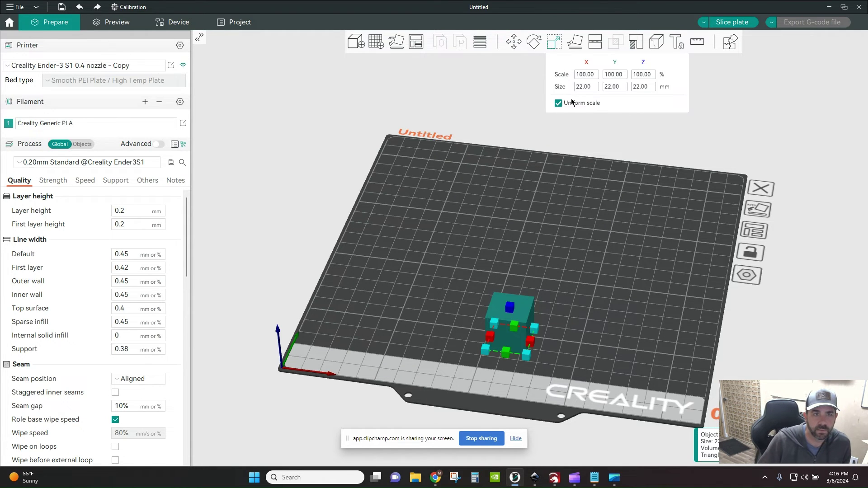
click(641, 87)
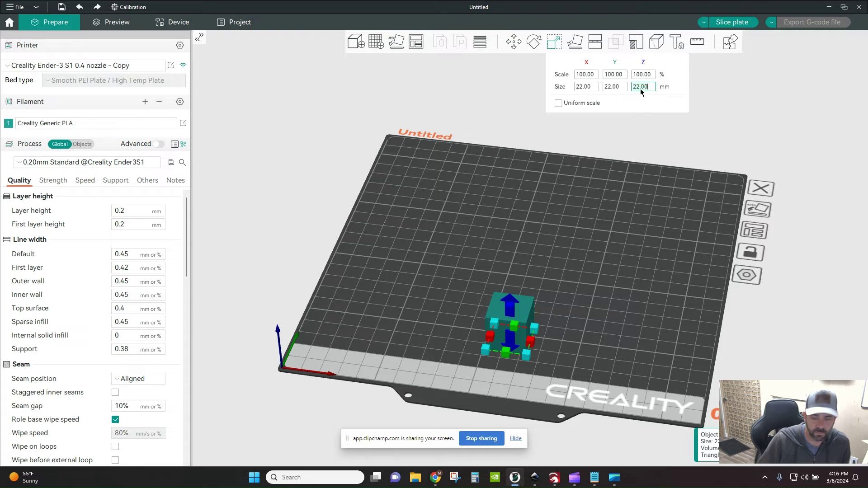
text(265)
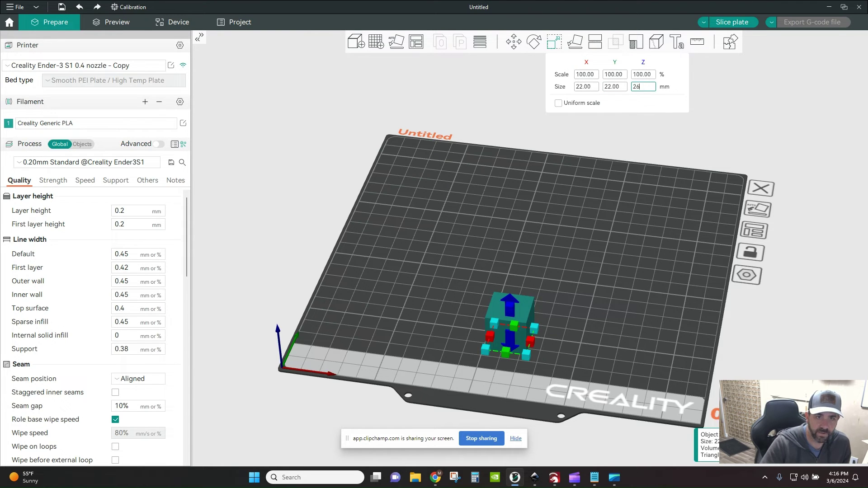
key(Return)
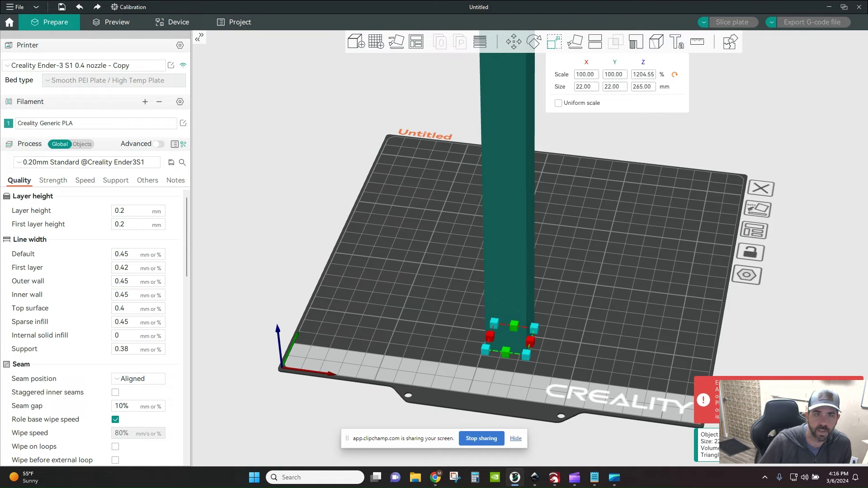
click(638, 88)
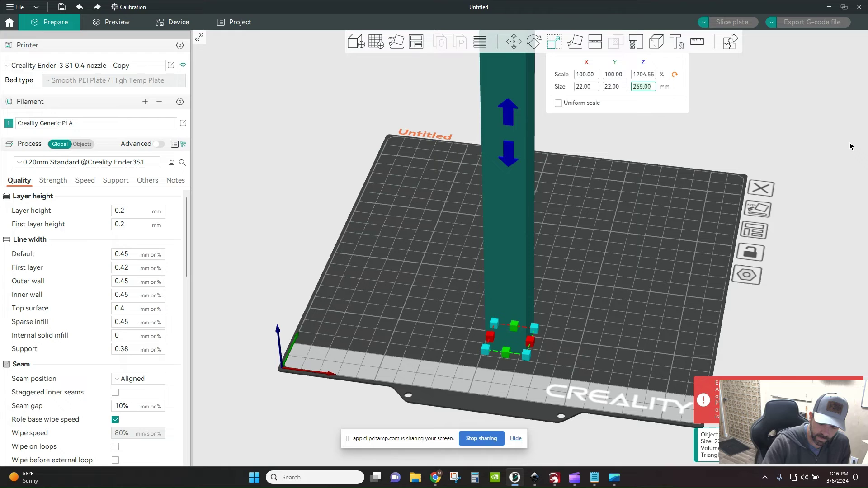
text(250)
key(Return)
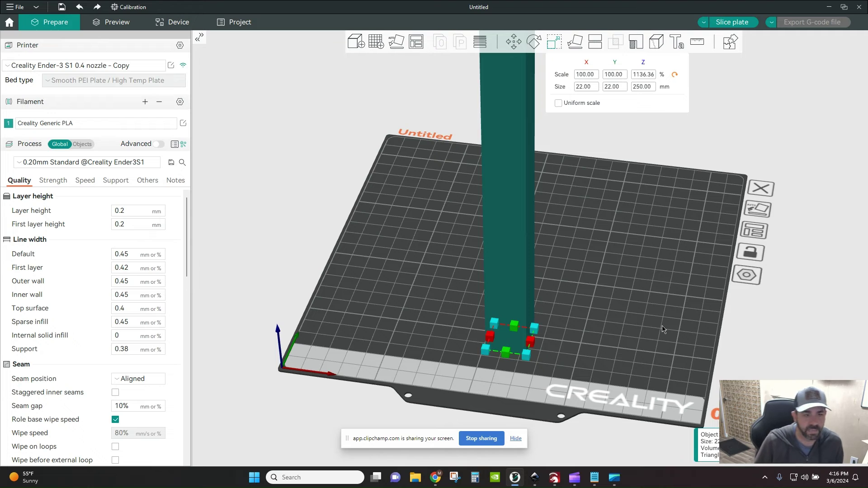
key(ctrl+z)
- Drag the 22 mm cube right, view the plate from above, then switch to the notes
click(623, 287)
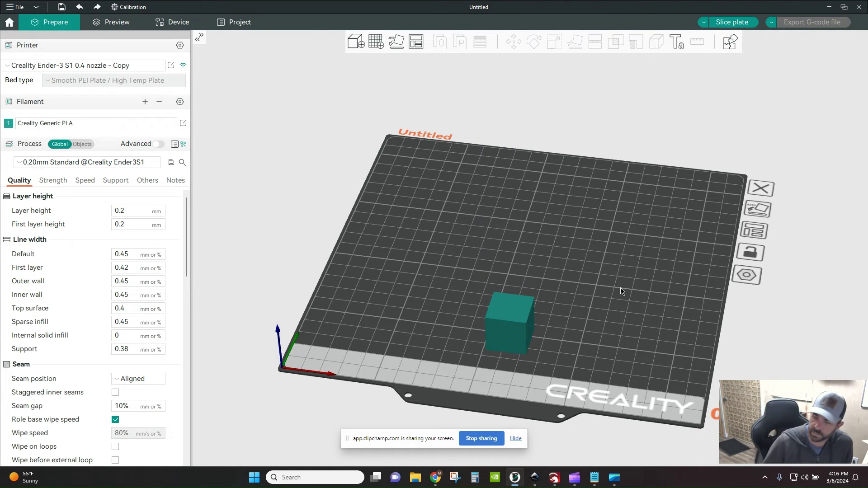
drag(518, 330, 586, 303)
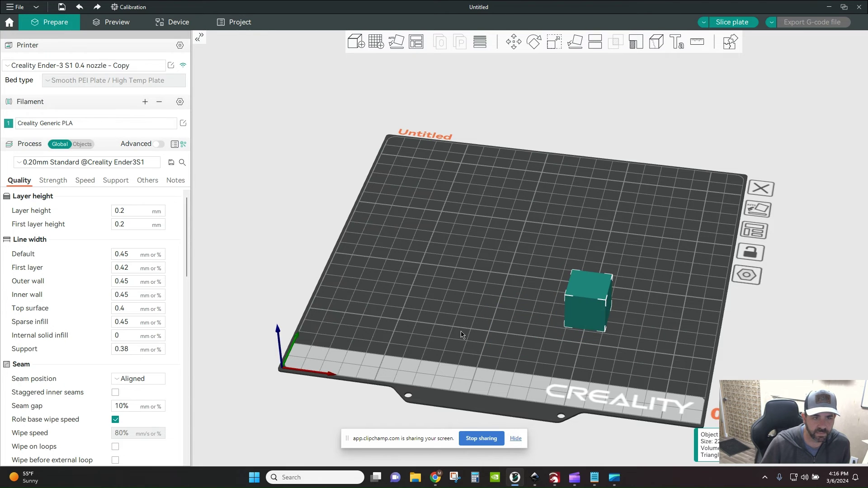
drag(587, 271, 446, 265)
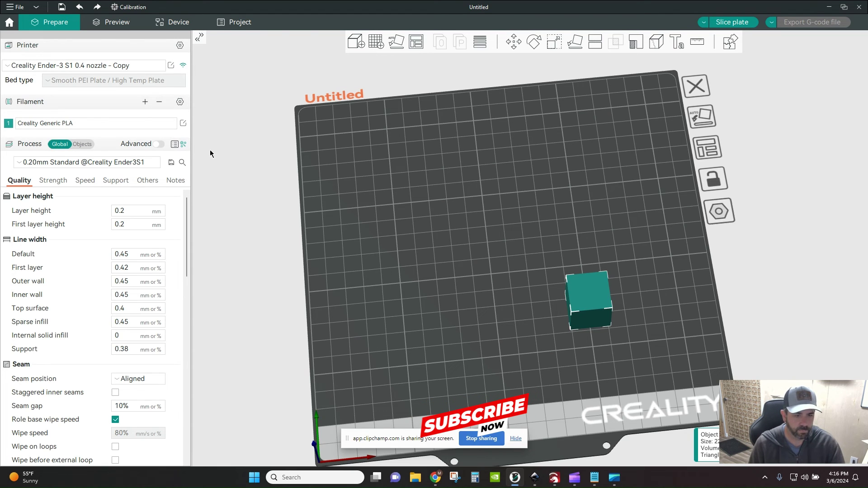
click(594, 477)
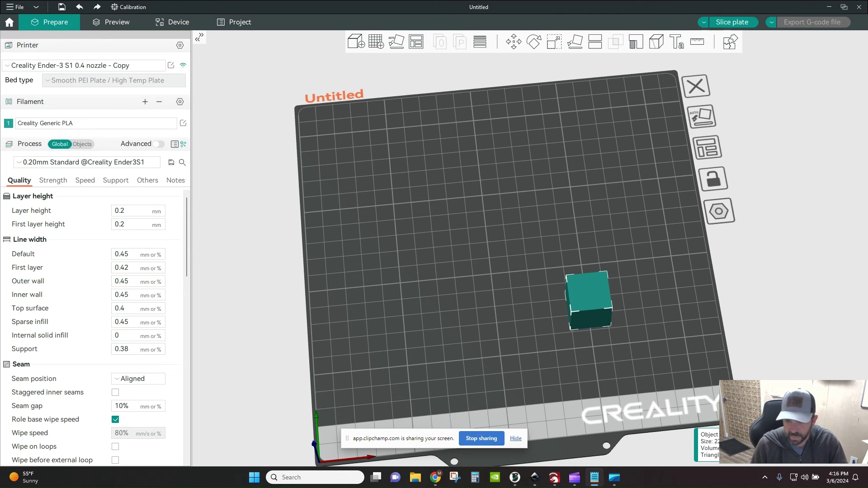
- Replace the Excluded bed area value with 75x75,100x75,100x100,75x100
click(171, 66)
click(466, 192)
drag(465, 192, 357, 186)
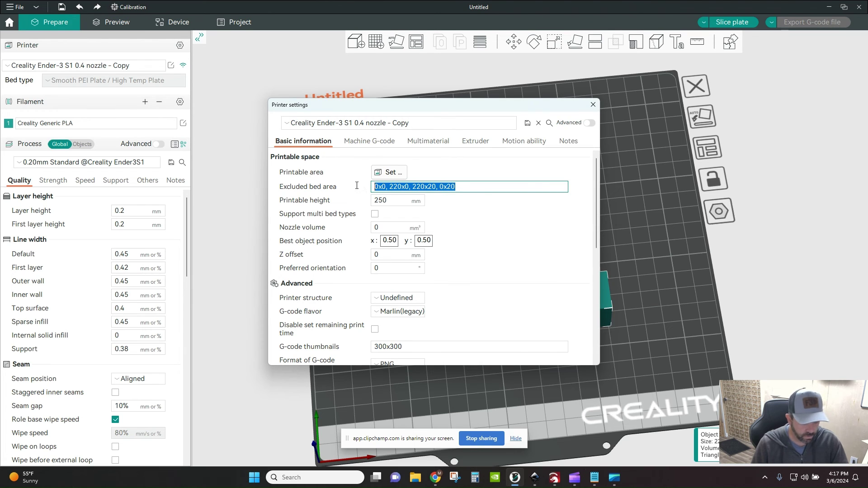
text(75x75,100x75,100x100,75x100)
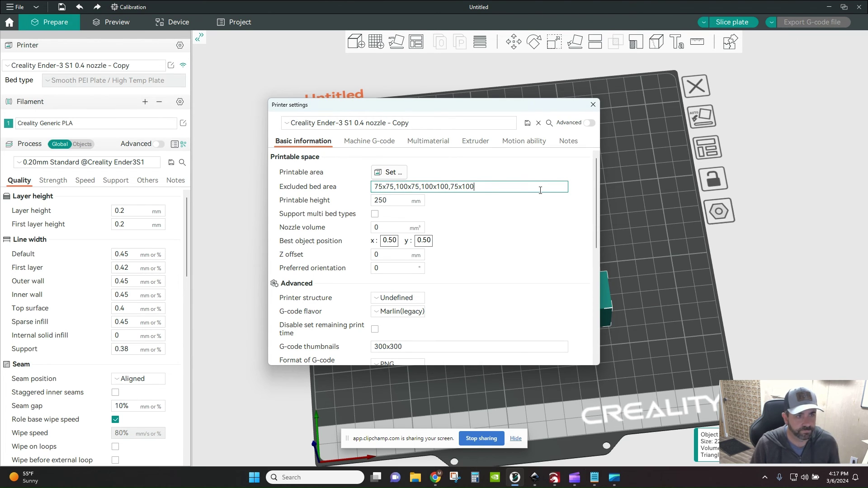
- Save the printer preset under the same name and close the printer settings
click(527, 123)
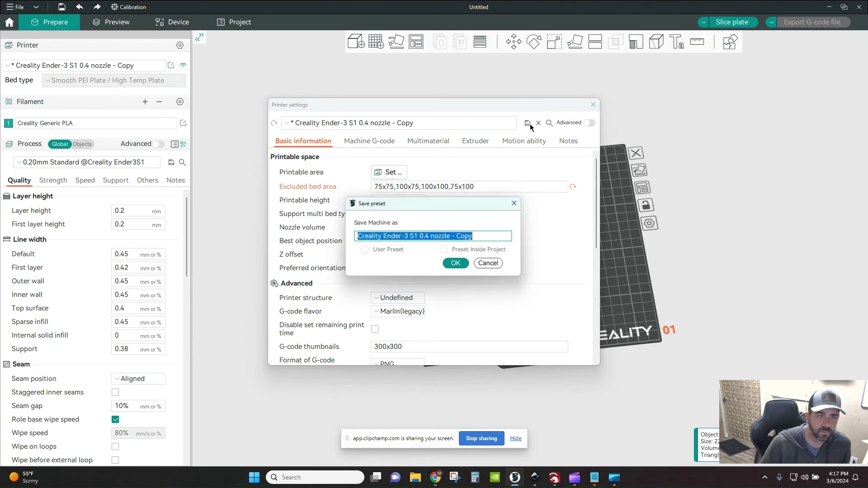
click(454, 262)
click(592, 104)
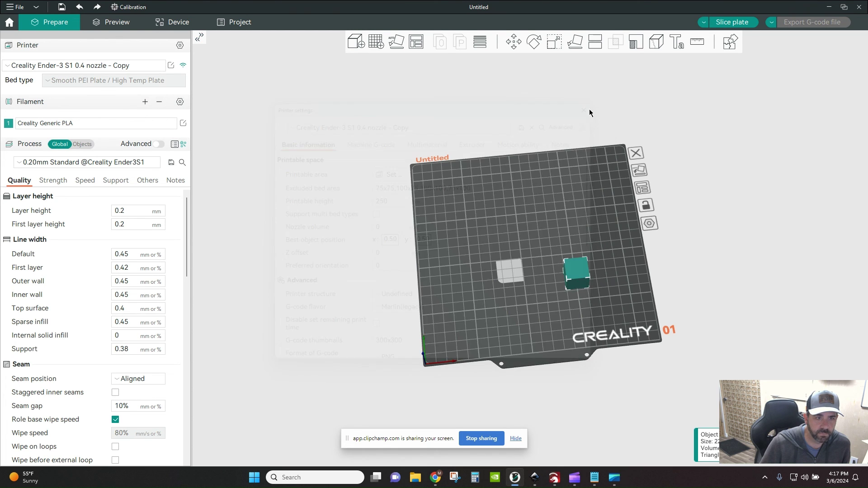
- Zoom in, test the cube over the excluded square, then set it just right of the square
scroll(528, 305, up, 5)
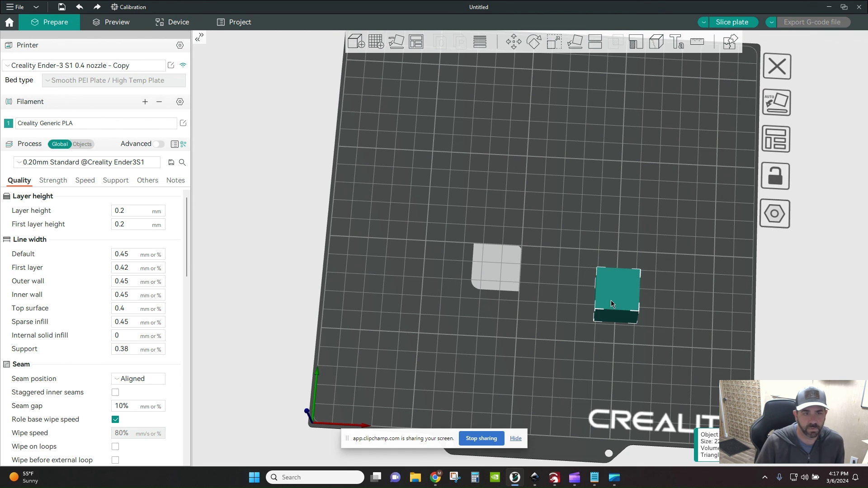
drag(611, 300, 536, 232)
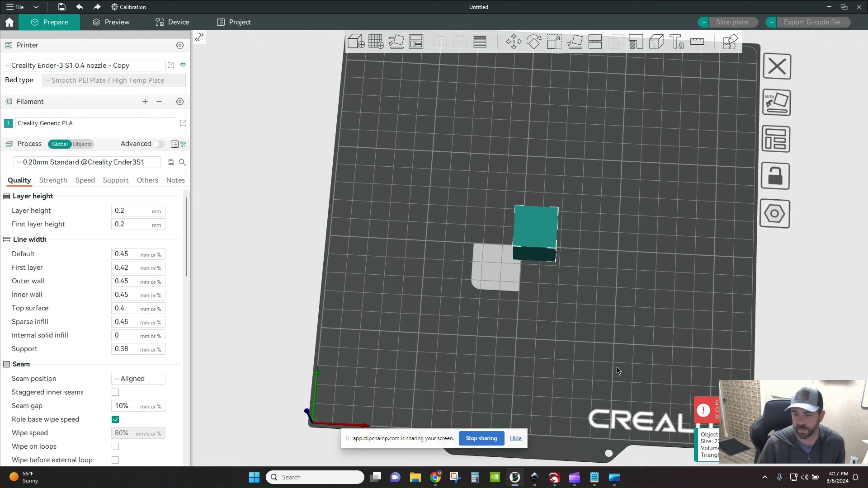
drag(542, 246, 551, 239)
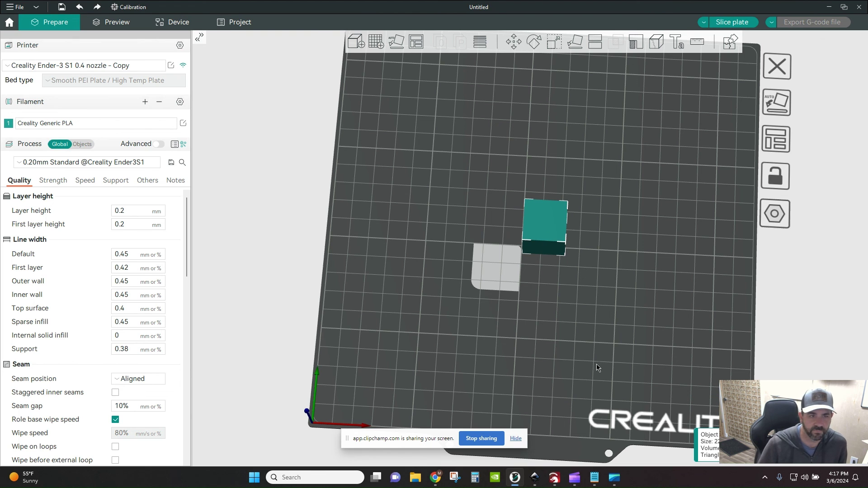
drag(542, 233, 556, 267)
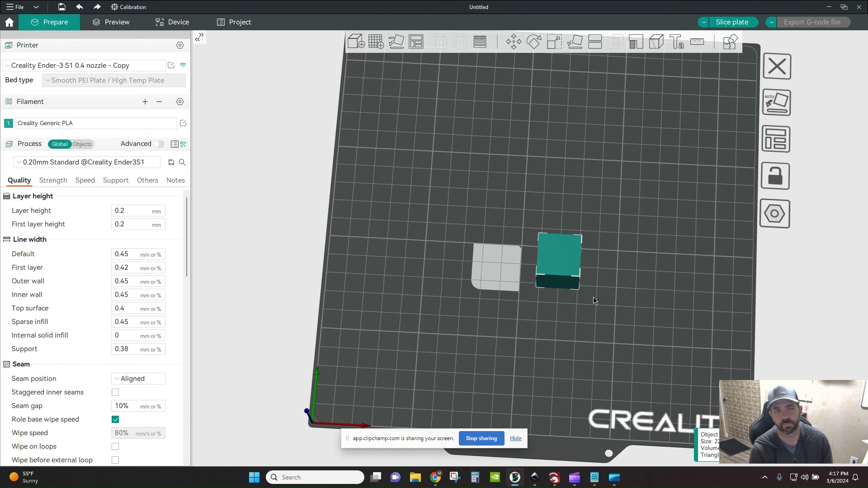